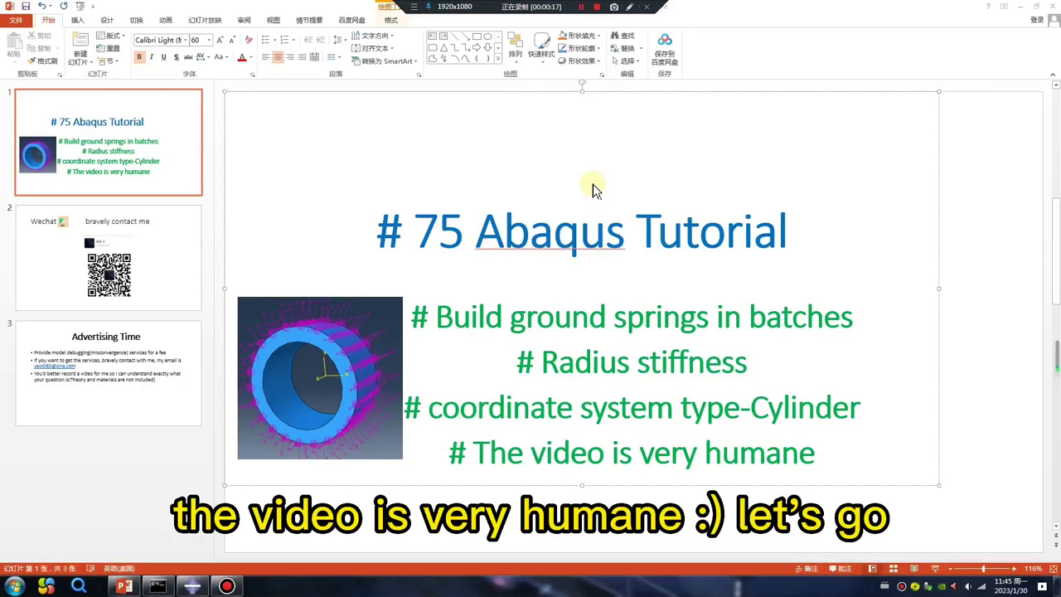
# Start a new 3D solid extruded part in Abaqus/CAE
pyautogui.click(192, 586)
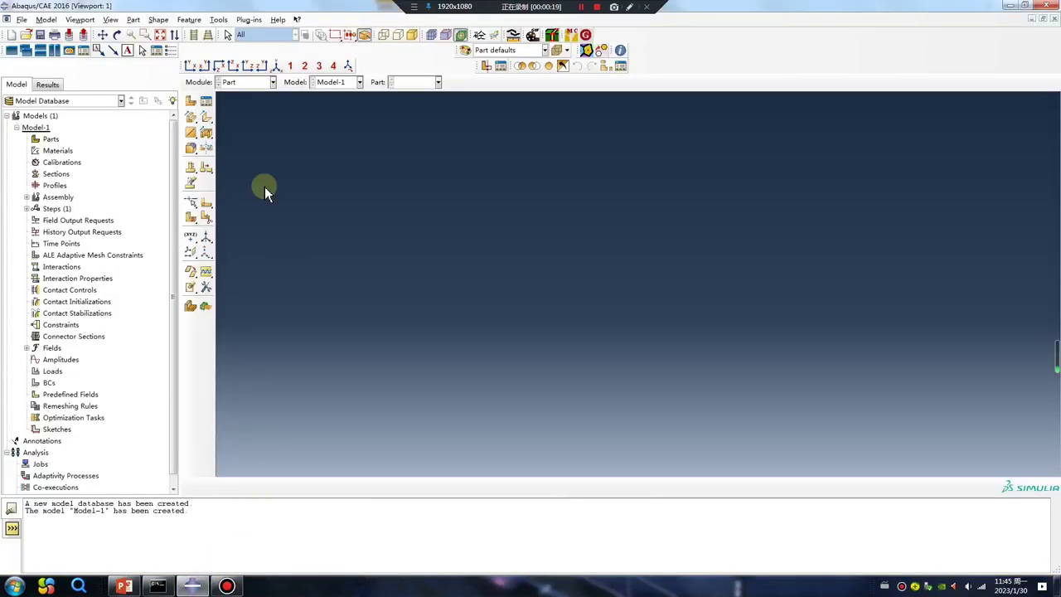
pyautogui.click(191, 101)
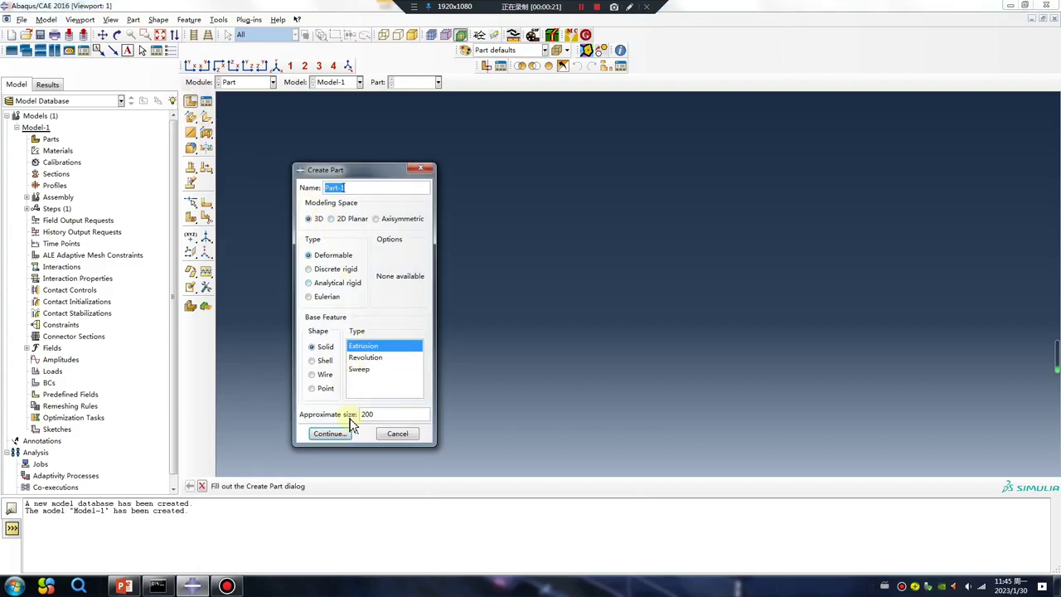
pyautogui.click(336, 433)
# Sketch two concentric circles centred at the origin as the ring profile
pyautogui.click(190, 117)
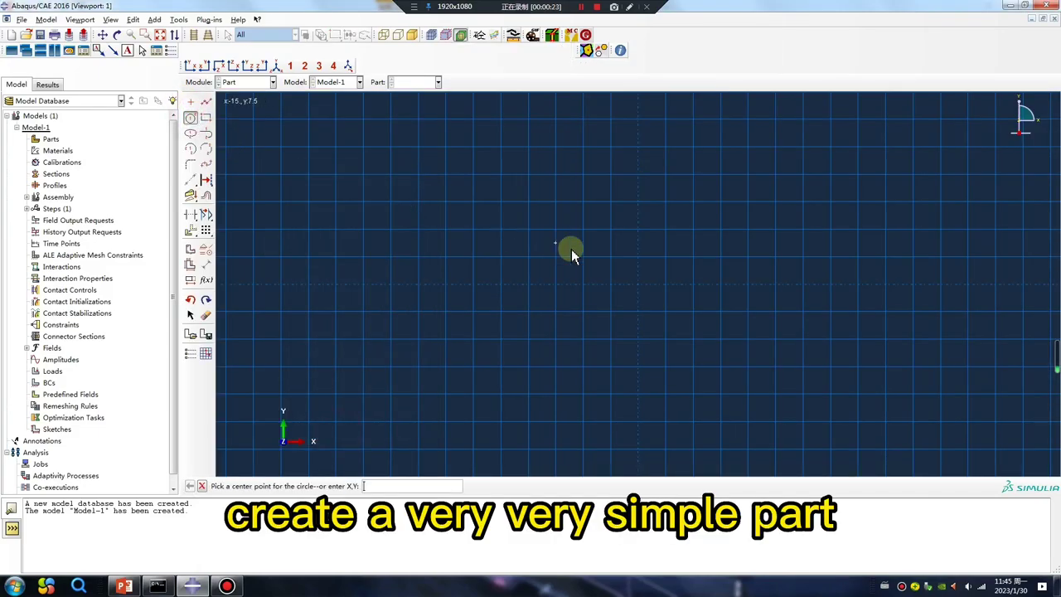
pyautogui.click(637, 285)
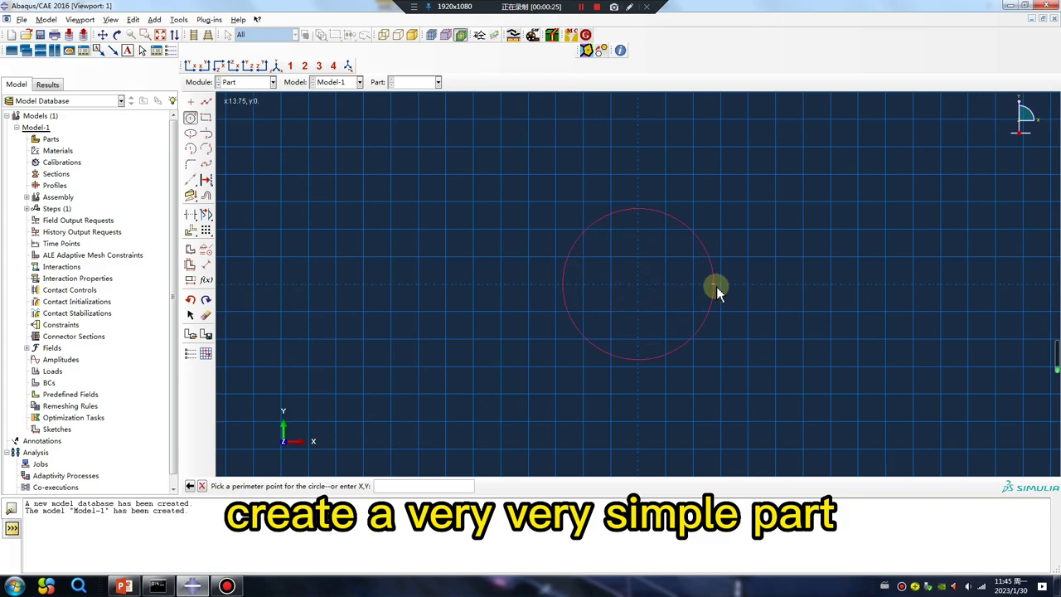
pyautogui.click(719, 286)
pyautogui.click(637, 285)
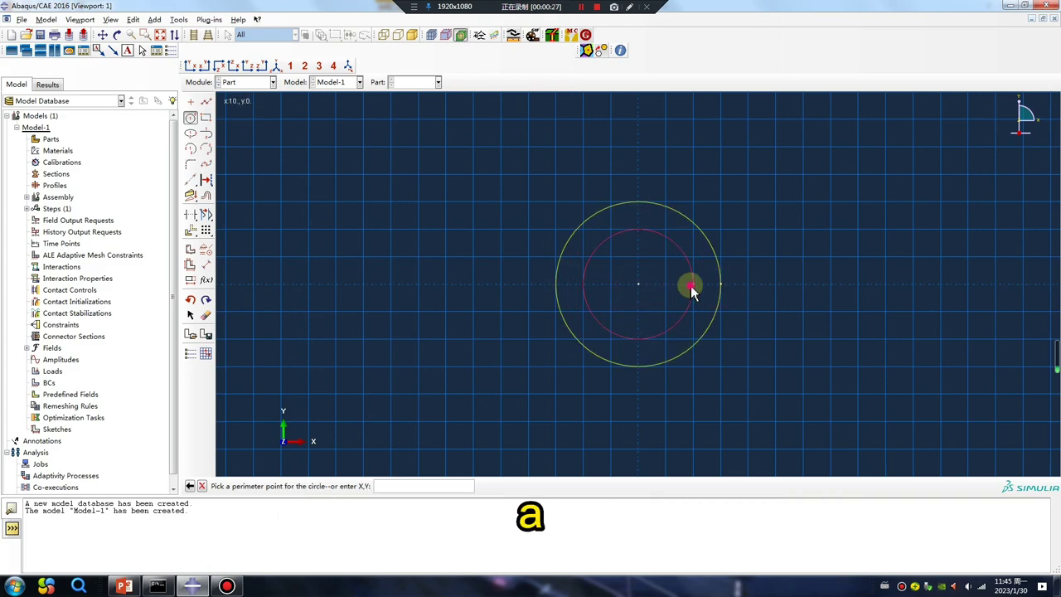
pyautogui.click(693, 286)
pyautogui.middleClick(578, 365)
pyautogui.middleClick(578, 365)
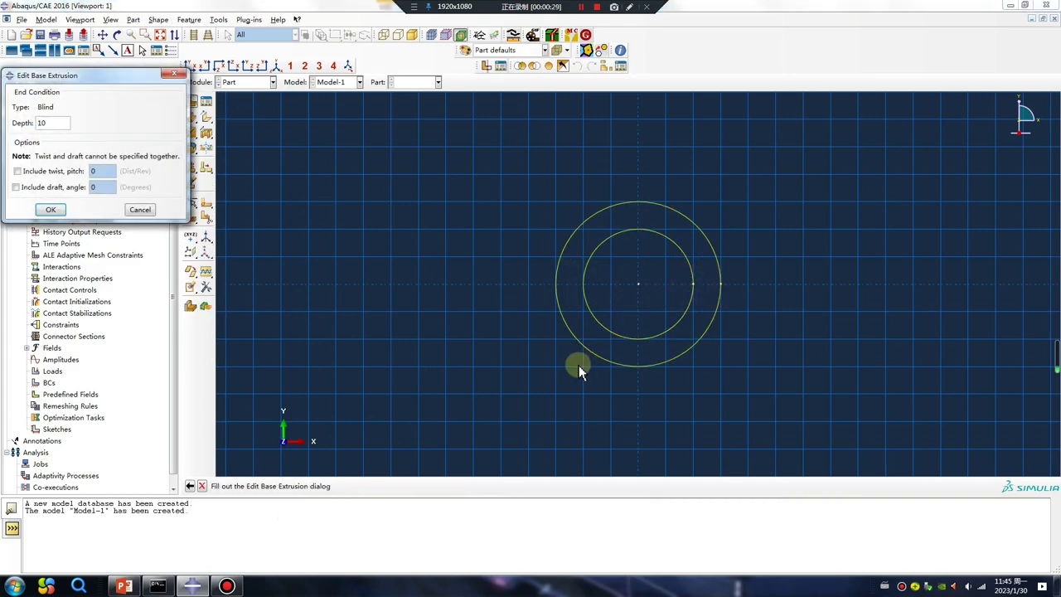
pyautogui.middleClick(578, 365)
# Extrude the ring 10 deep and add it as an assembly instance
pyautogui.click(269, 82)
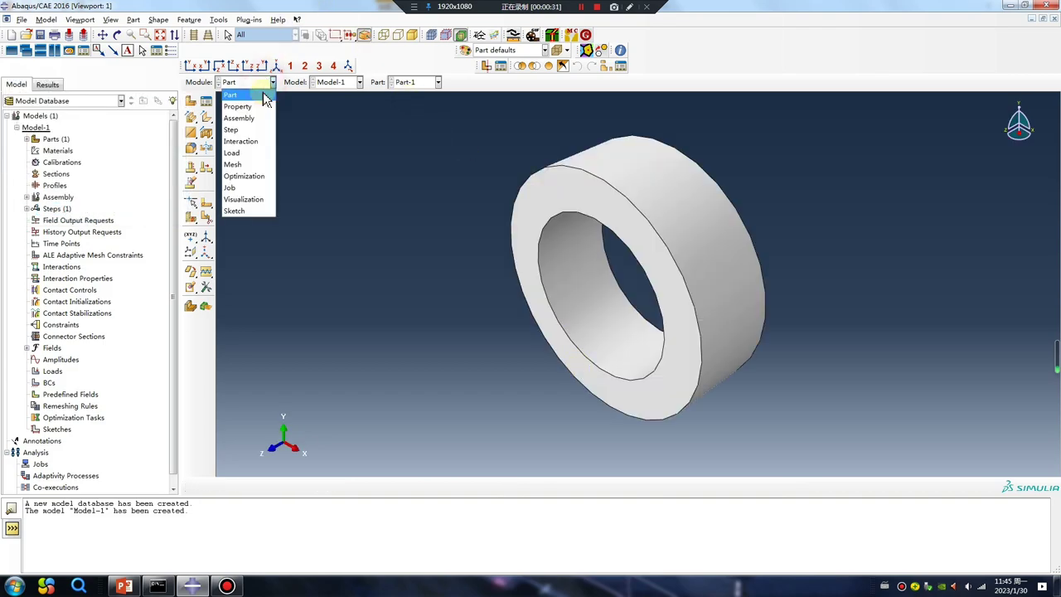
pyautogui.click(239, 118)
pyautogui.click(190, 100)
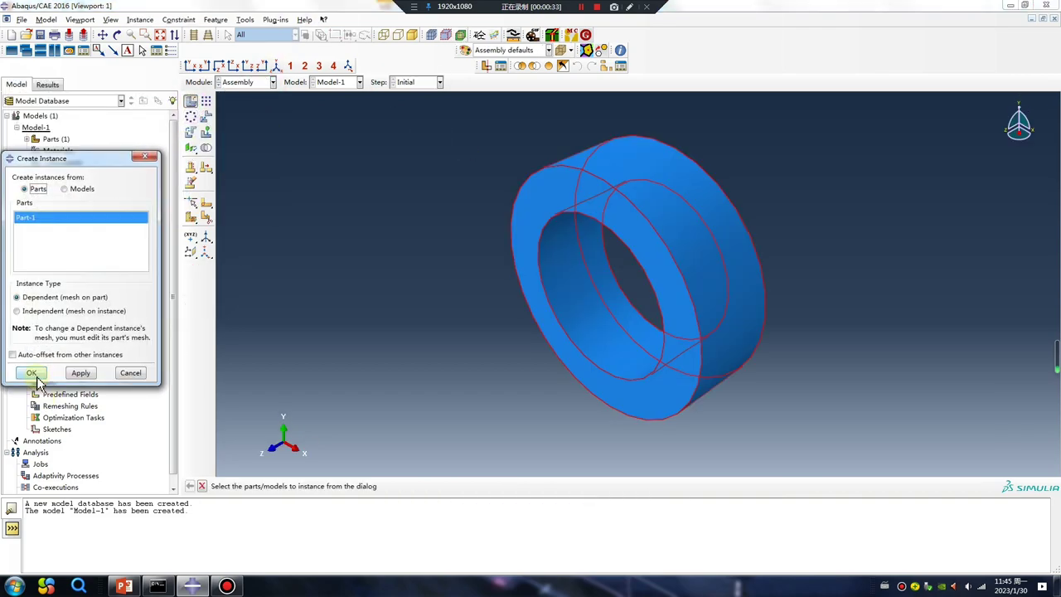
pyautogui.click(31, 374)
# Create a Static, General analysis step with default settings
pyautogui.click(248, 82)
pyautogui.click(244, 130)
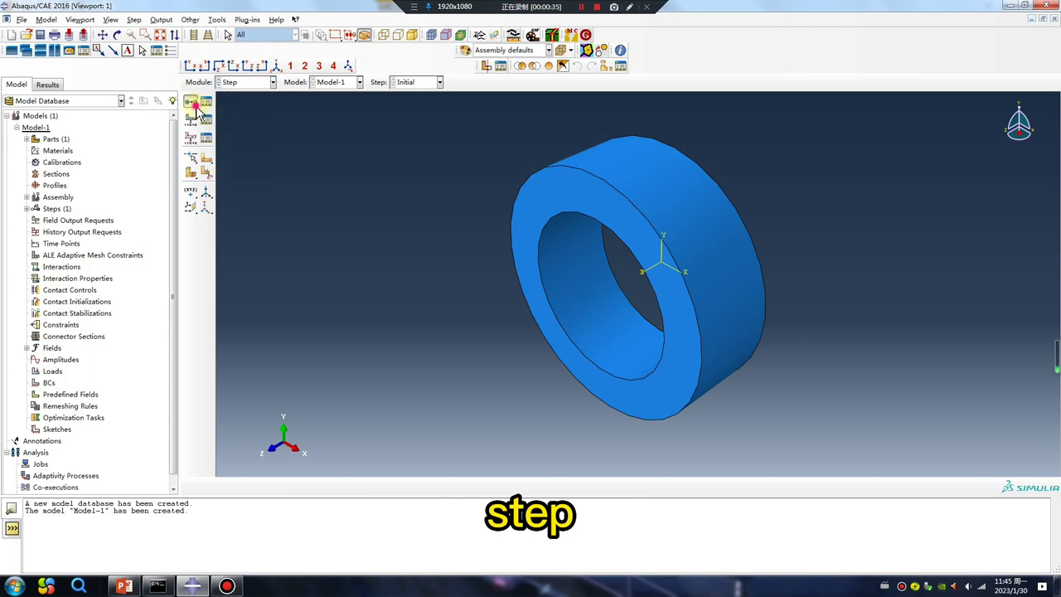
pyautogui.click(194, 104)
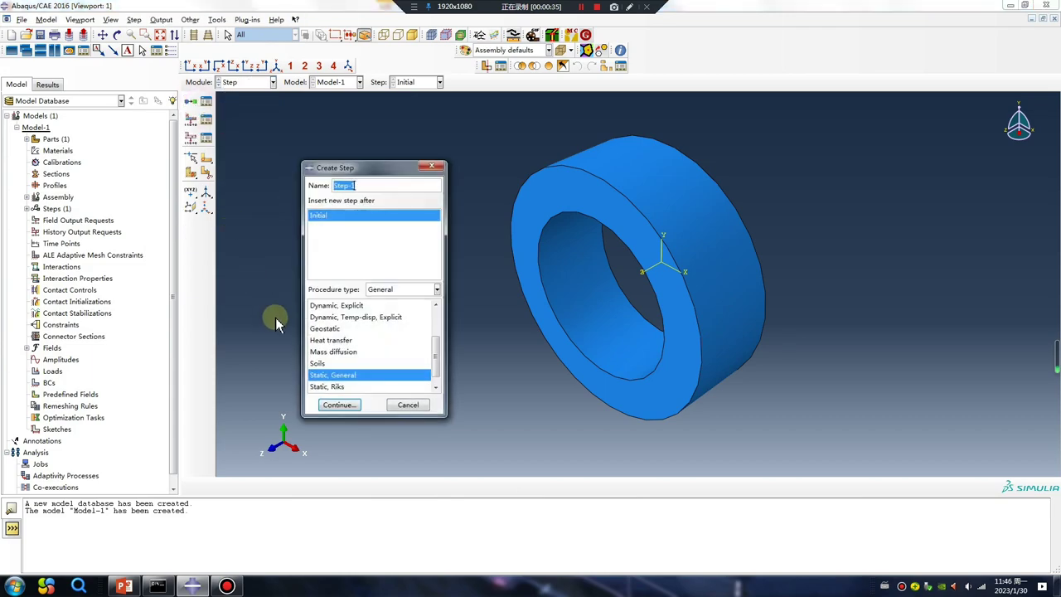
pyautogui.click(335, 405)
pyautogui.click(144, 431)
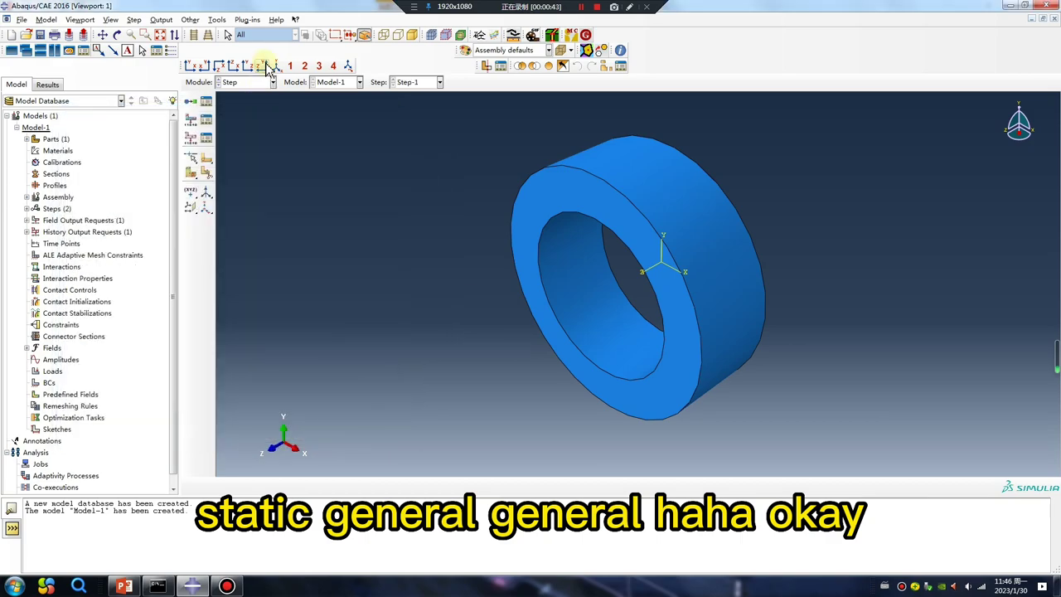
pyautogui.click(251, 82)
# In the Mesh module, mesh the ring part with global seeds into 84 elements
pyautogui.click(245, 165)
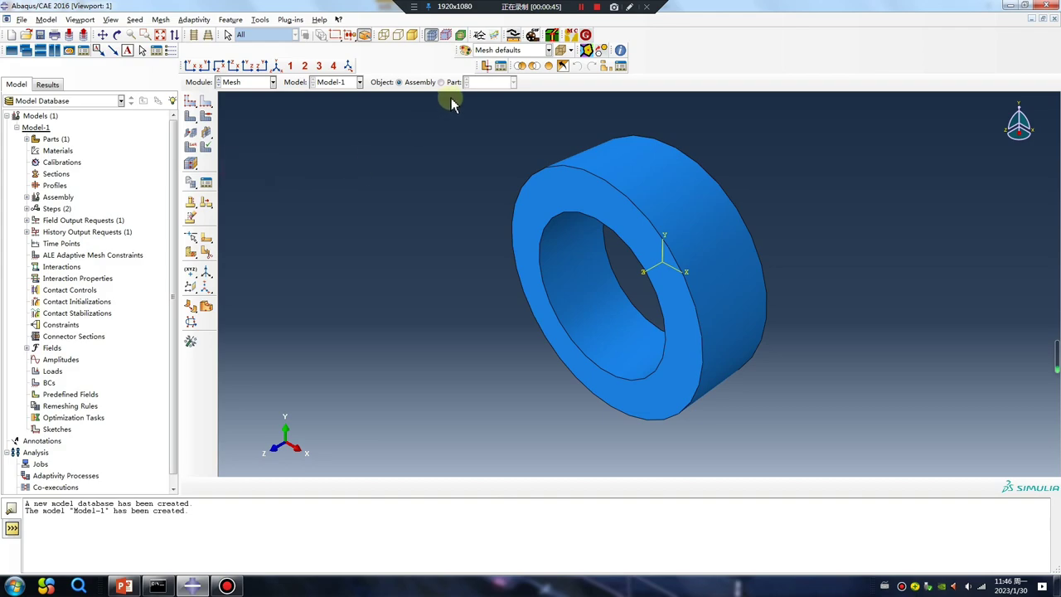
pyautogui.click(444, 82)
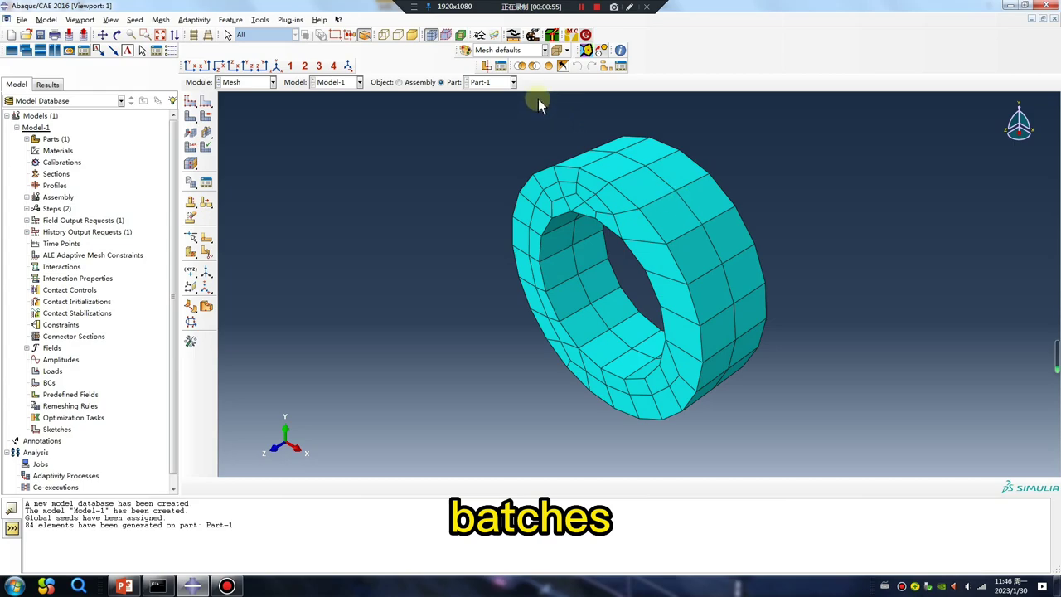
# Create a new node set named Set-100
pyautogui.click(261, 19)
pyautogui.moveTo(267, 45)
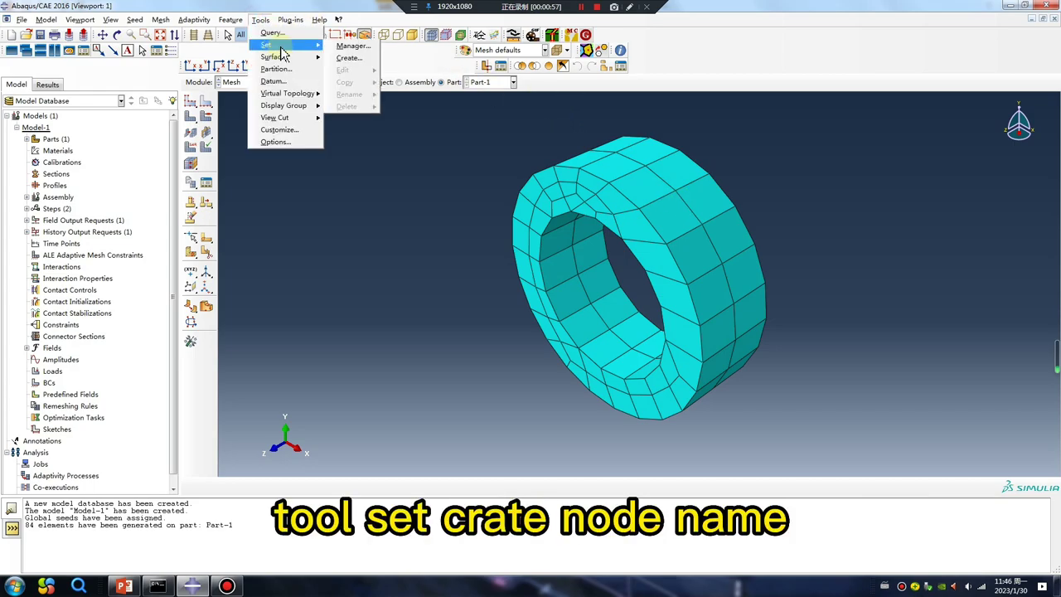
pyautogui.click(350, 59)
pyautogui.click(63, 174)
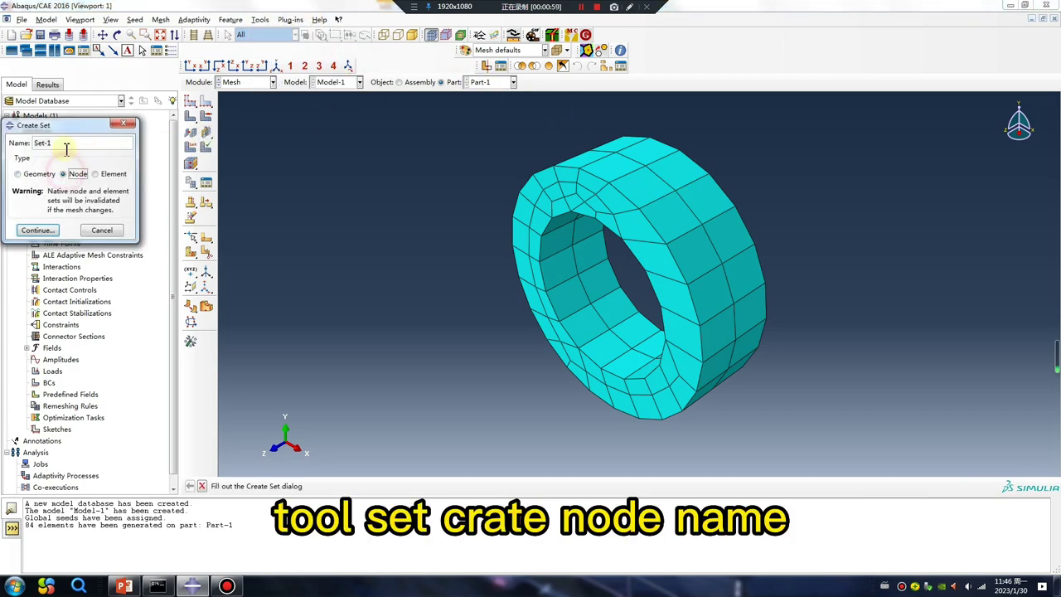
pyautogui.press('BackSpace')
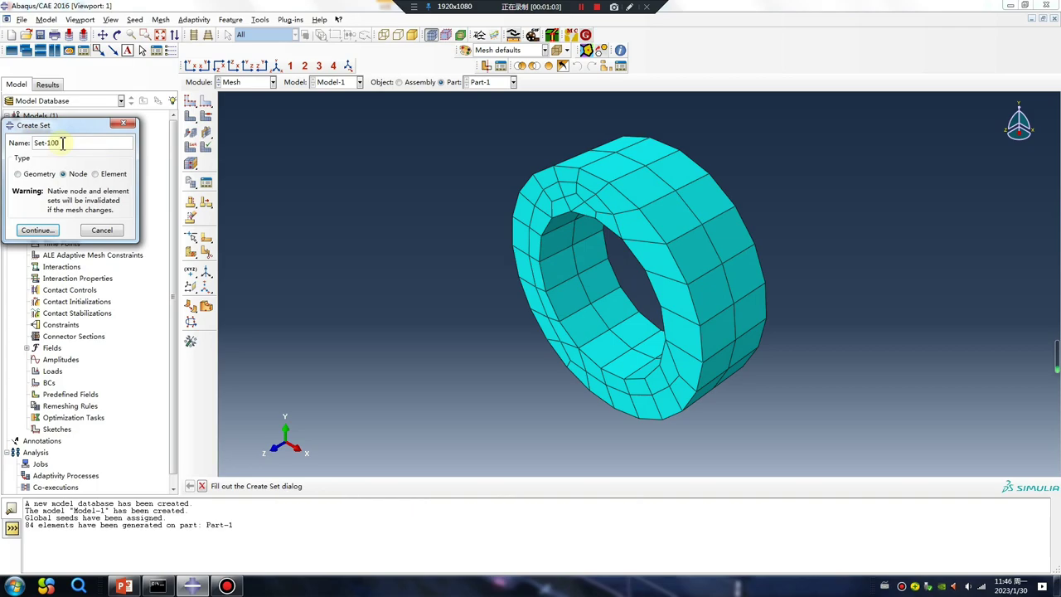
pyautogui.click(38, 229)
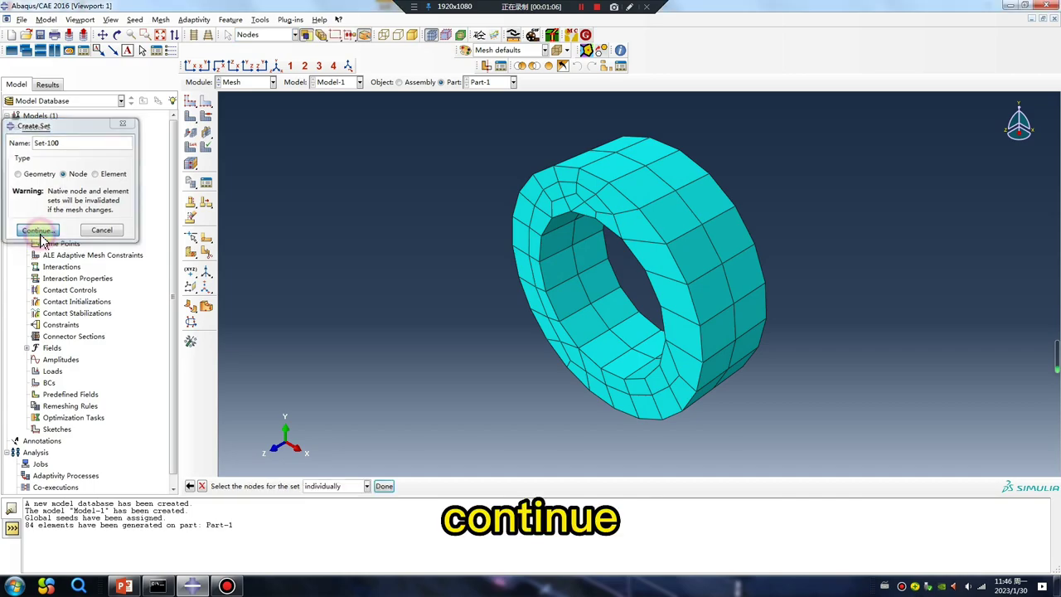
# Fill Set-100 with 66 nodes on the ring's outer face, picked by angle
pyautogui.click(344, 486)
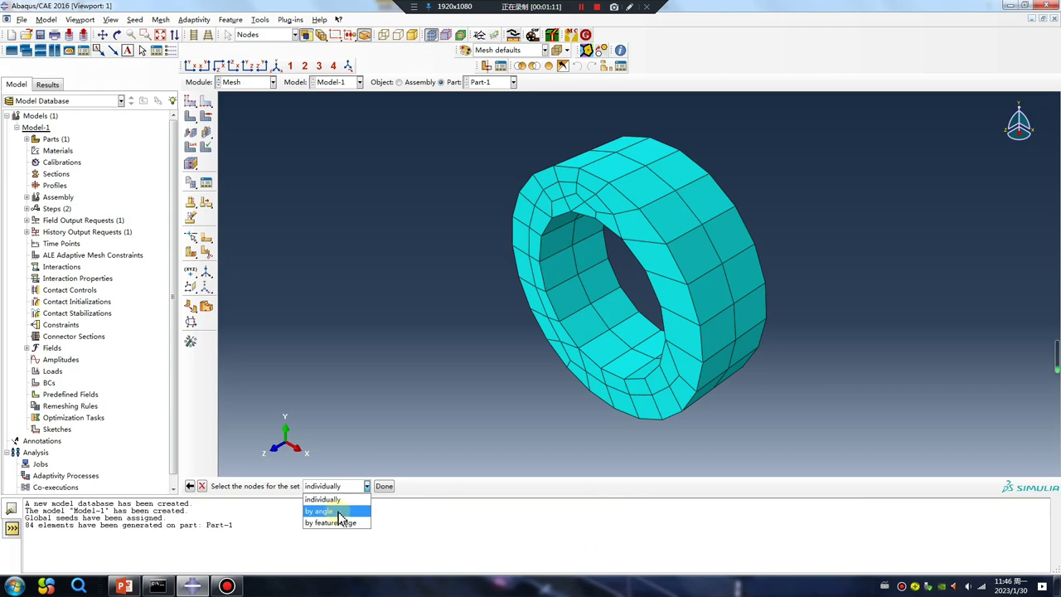
pyautogui.click(335, 514)
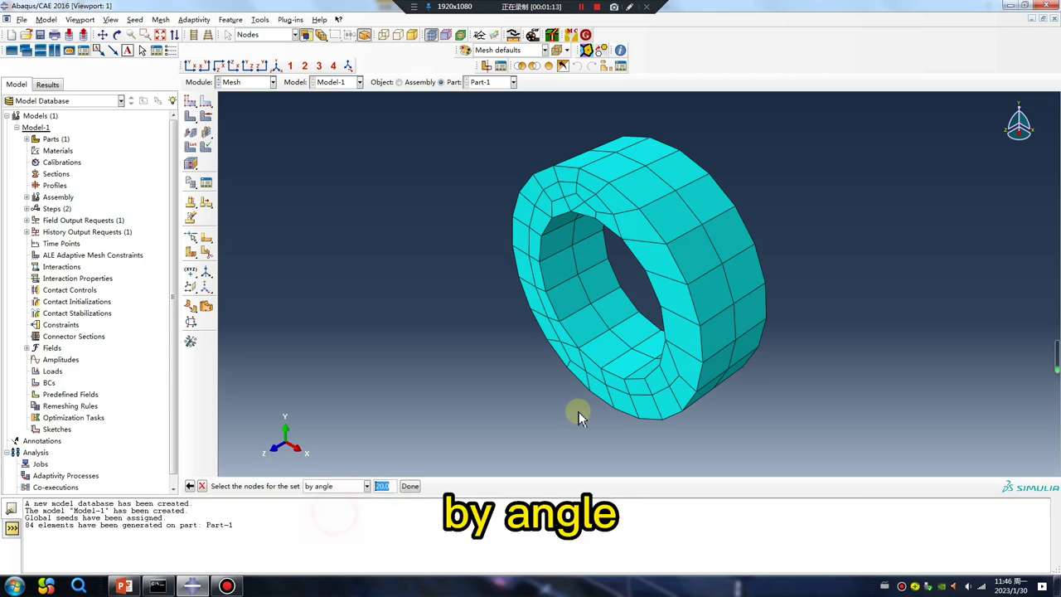
pyautogui.click(709, 277)
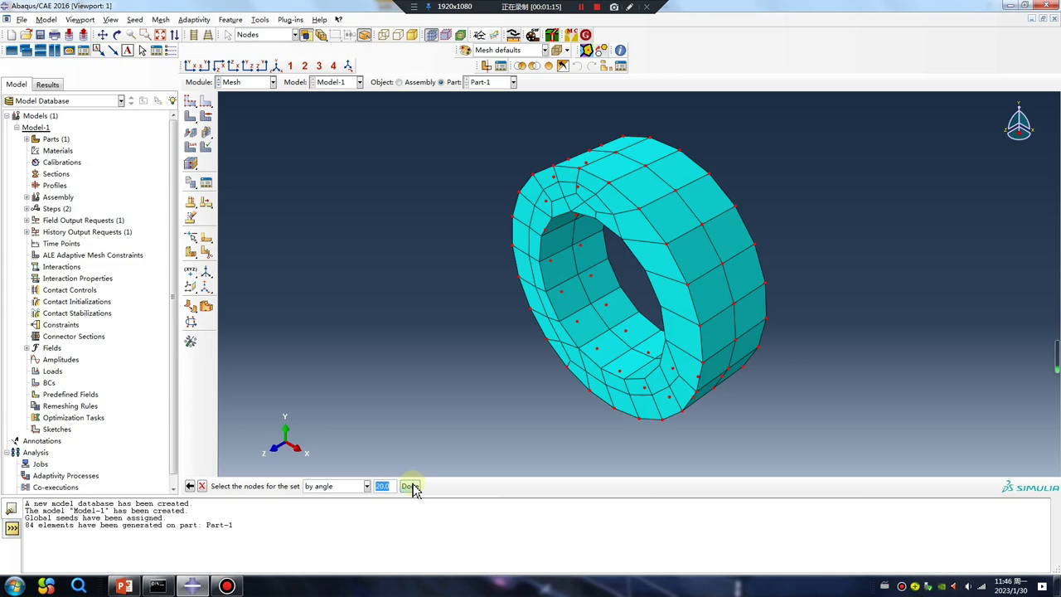
pyautogui.click(409, 485)
# Switch to the Interaction module and rotate the ring to face it
pyautogui.click(253, 82)
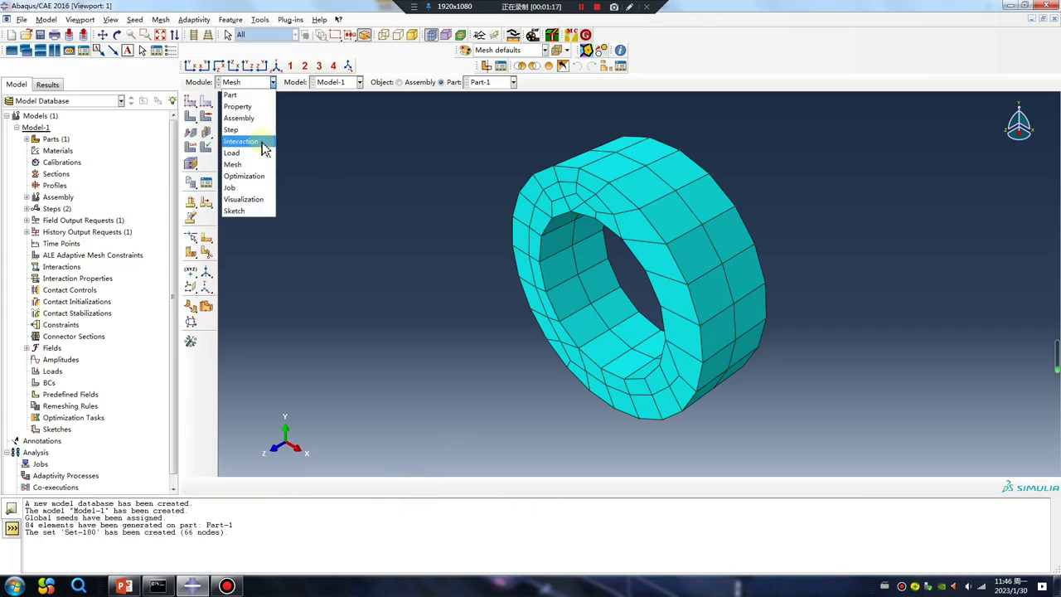
pyautogui.click(257, 142)
pyautogui.keyDown('ctrl'); pyautogui.keyDown('alt'); pyautogui.moveTo(694, 320); pyautogui.dragTo(796, 256); pyautogui.keyUp('alt'); pyautogui.keyUp('ctrl')
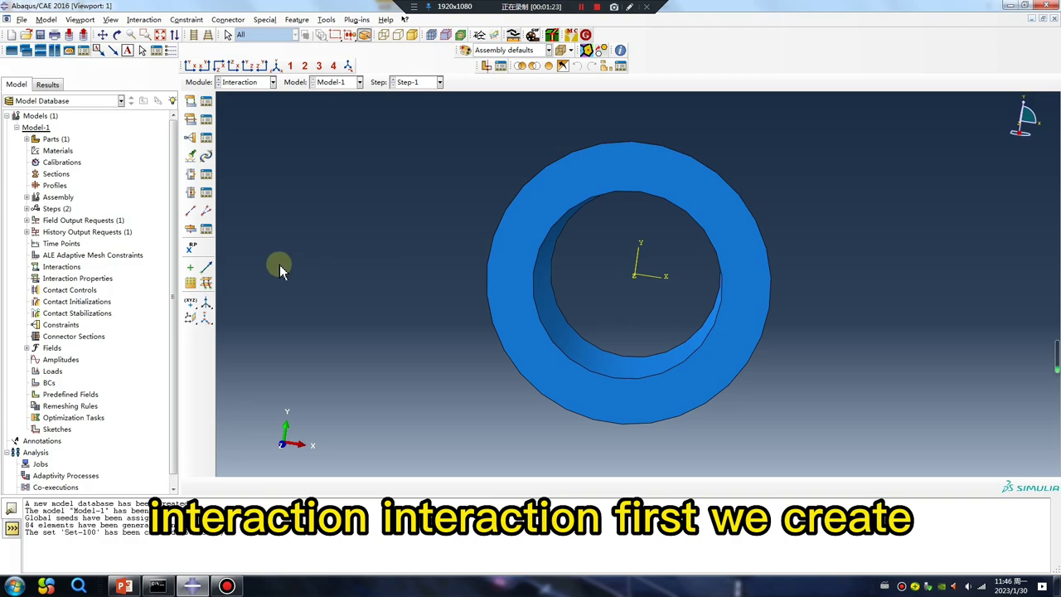
# Create a cylindrical 3-point datum CSYS with its origin at 0,0,0
pyautogui.click(206, 322)
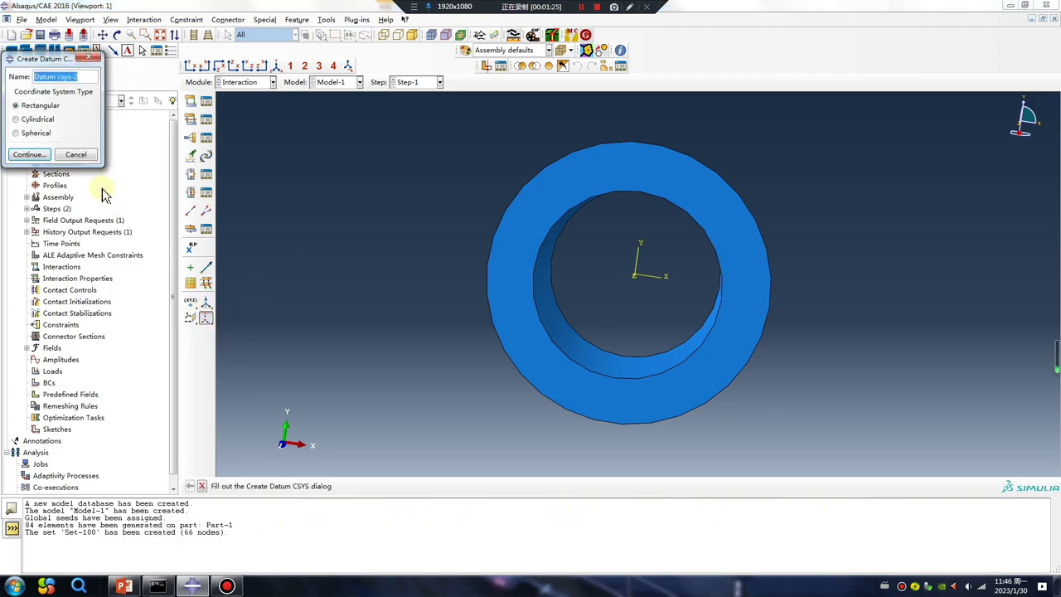
pyautogui.click(15, 120)
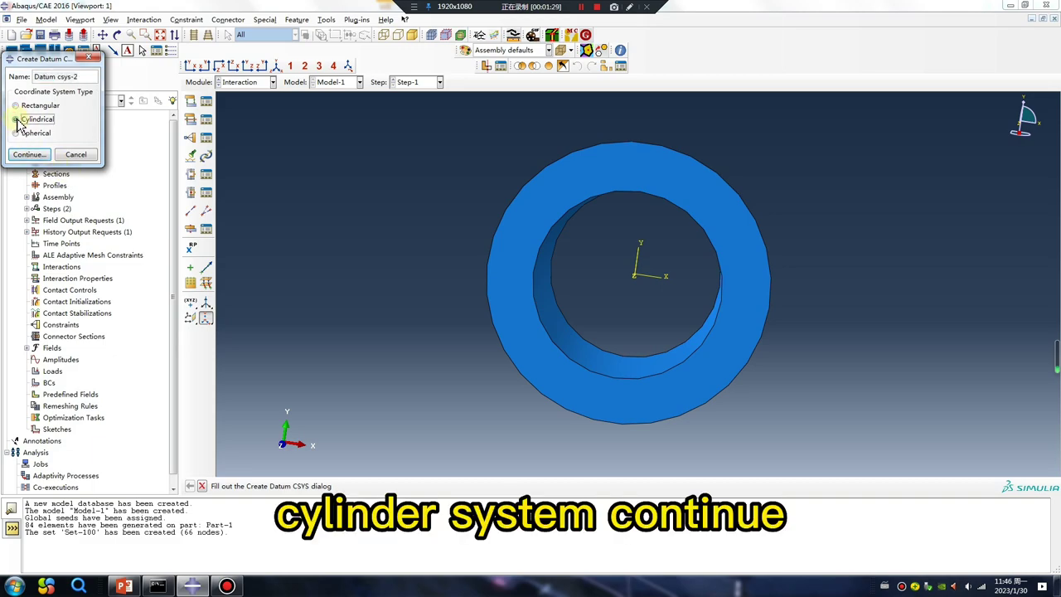
pyautogui.click(34, 155)
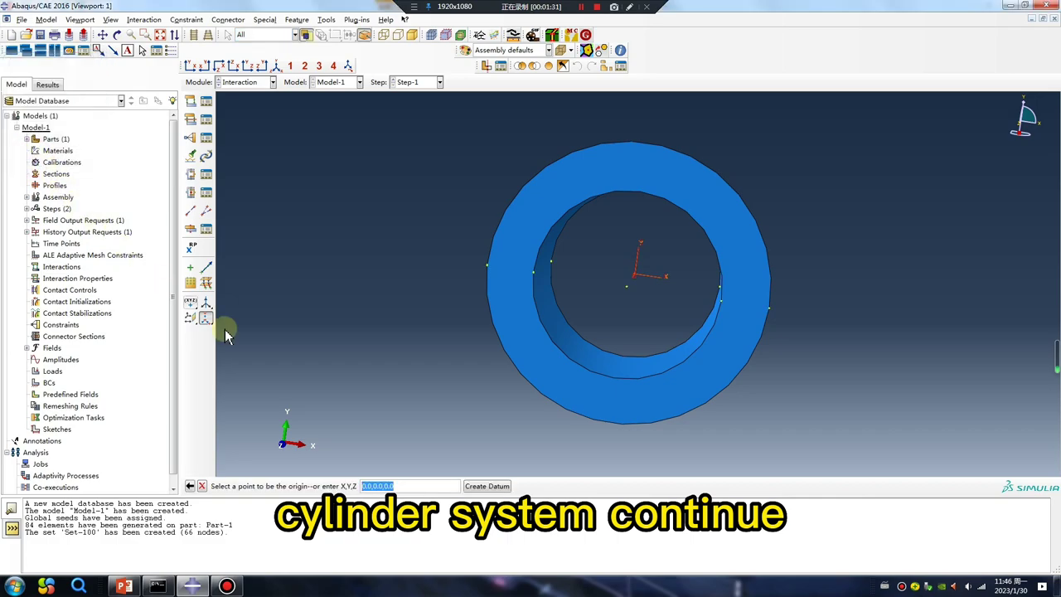
pyautogui.keyDown('ctrl'); pyautogui.keyDown('alt'); pyautogui.moveTo(666, 268); pyautogui.dragTo(637, 295); pyautogui.keyUp('alt'); pyautogui.keyUp('ctrl')
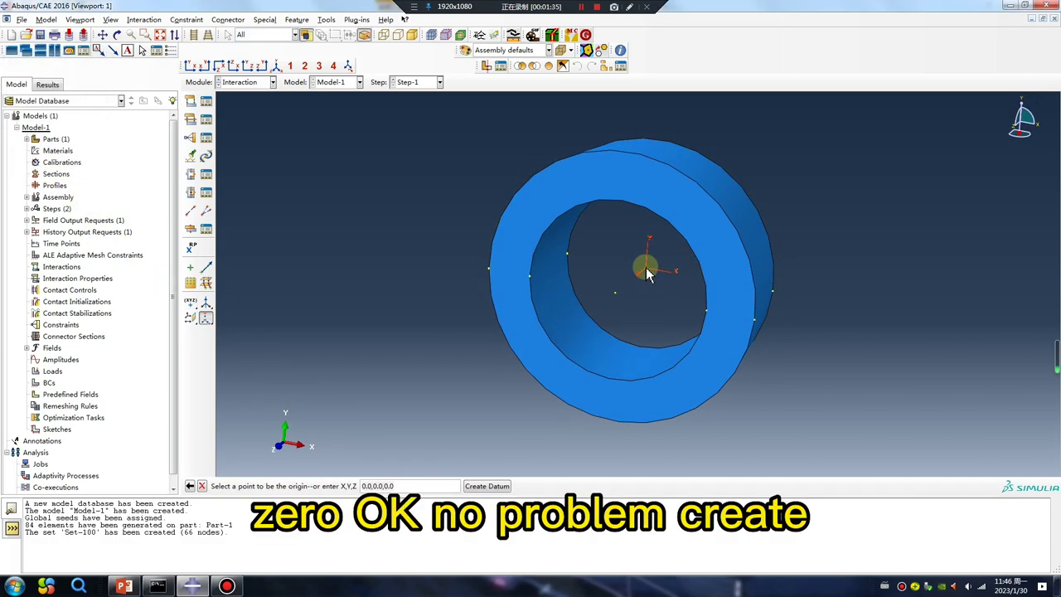
pyautogui.click(488, 487)
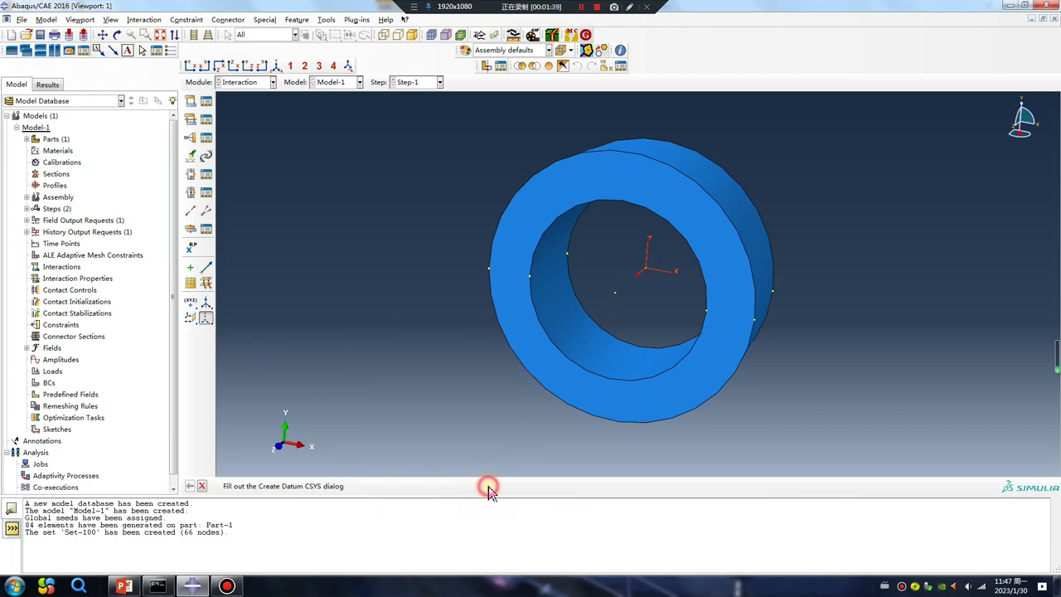
# Start a connect-to-ground Springs/Dashpots definition on node set Part-1-1.Set-100
pyautogui.click(90, 62)
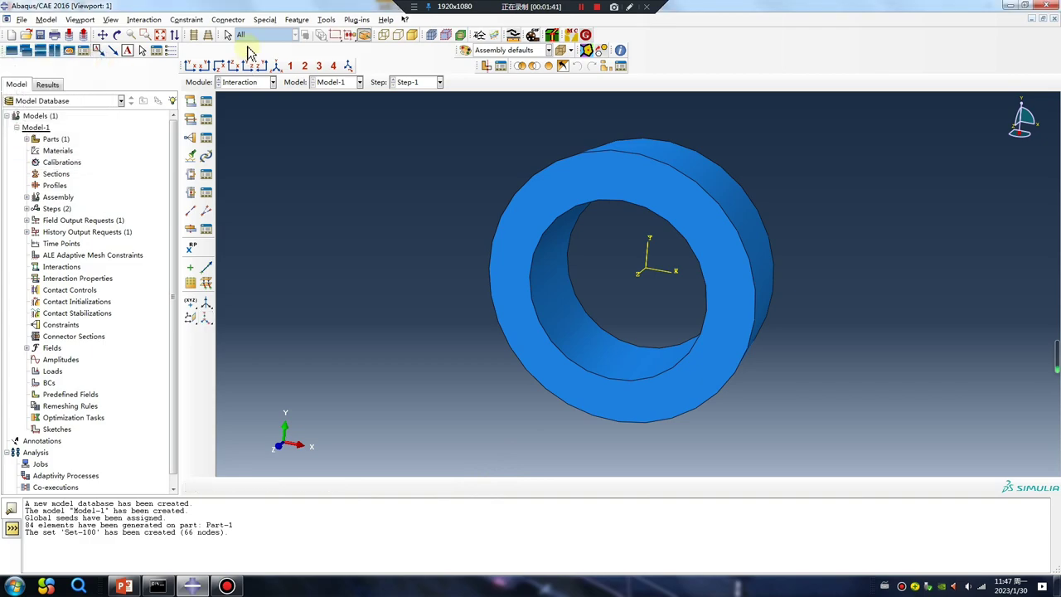
pyautogui.click(264, 19)
pyautogui.moveTo(291, 57)
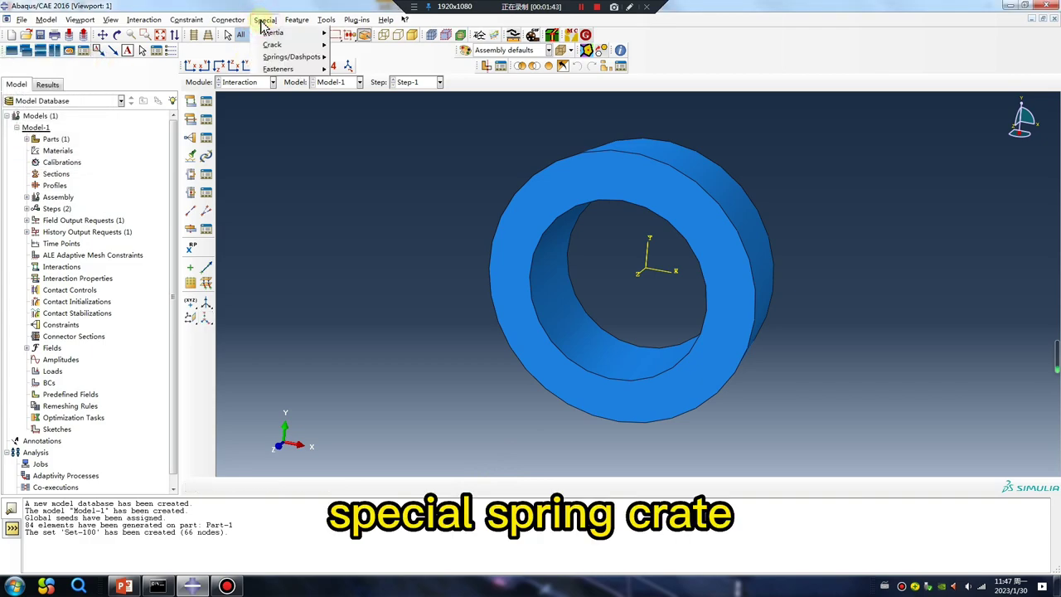
pyautogui.click(357, 70)
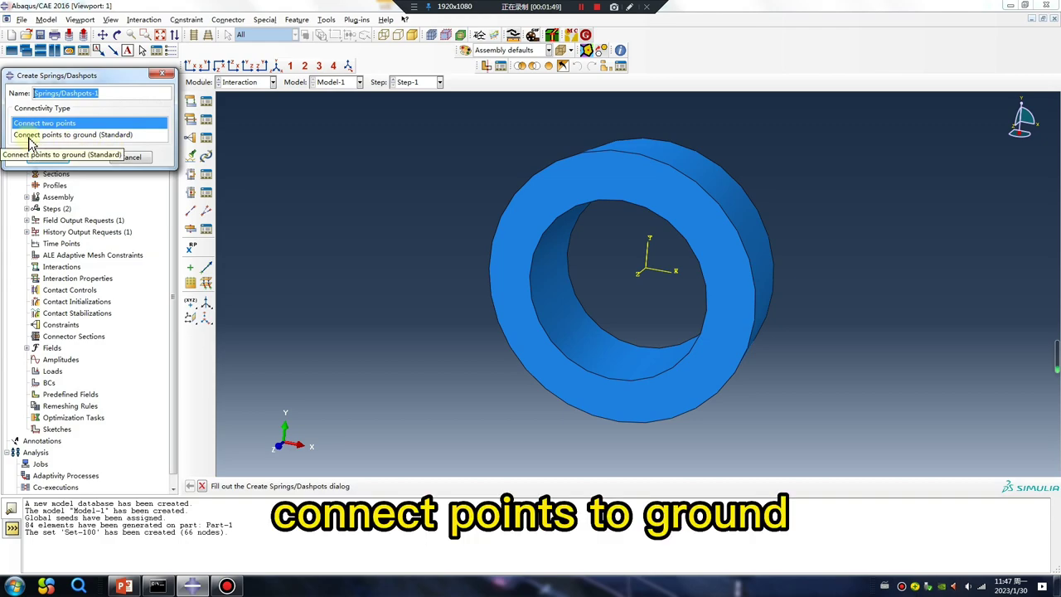
pyautogui.click(30, 135)
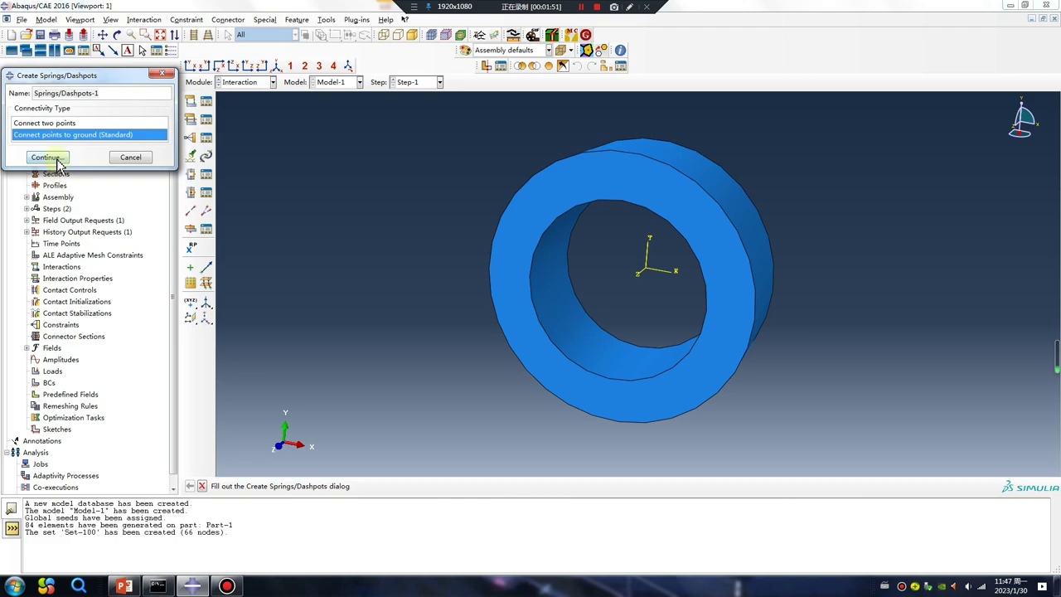
pyautogui.click(58, 163)
pyautogui.click(972, 486)
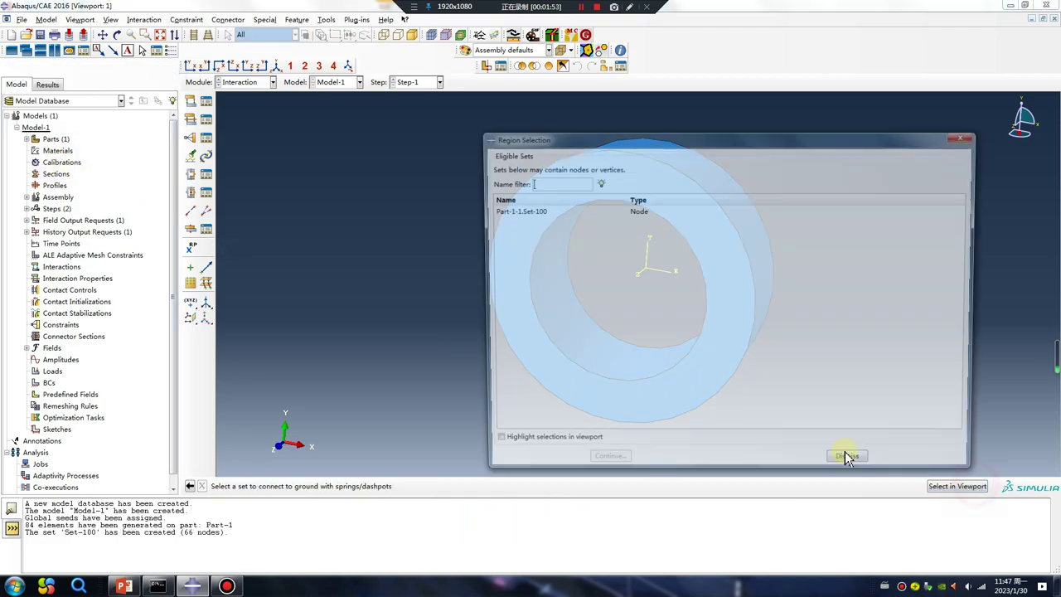
pyautogui.click(518, 212)
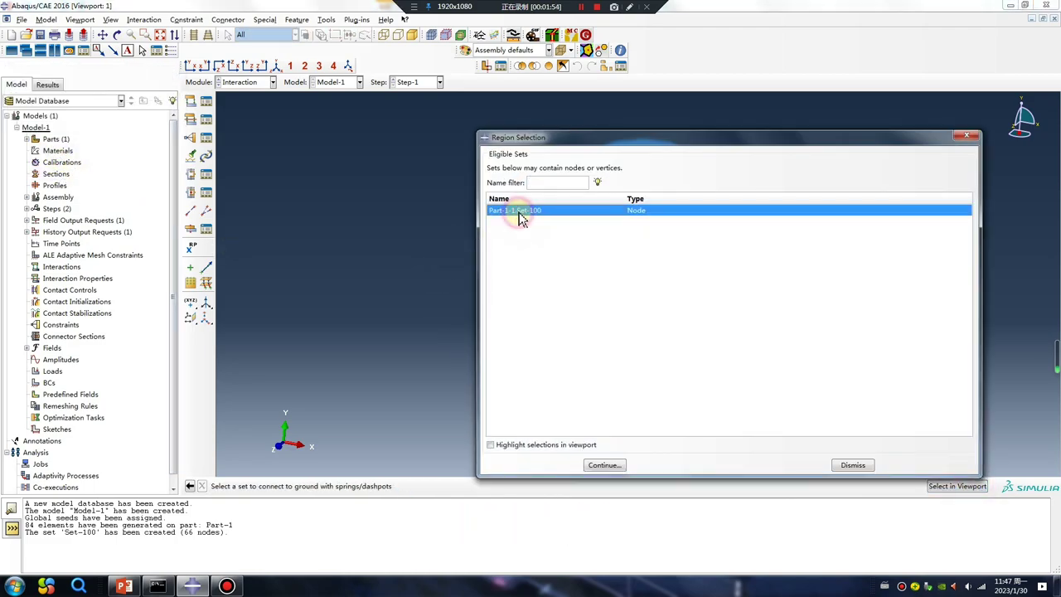
pyautogui.click(604, 465)
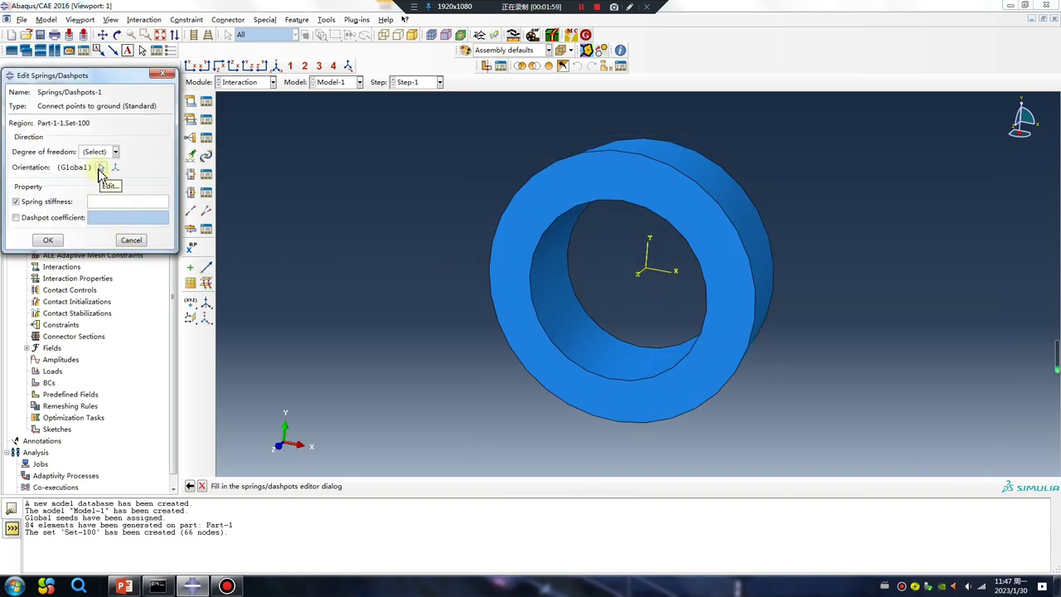
# Set the springs' orientation to Datum csys-2
pyautogui.click(99, 171)
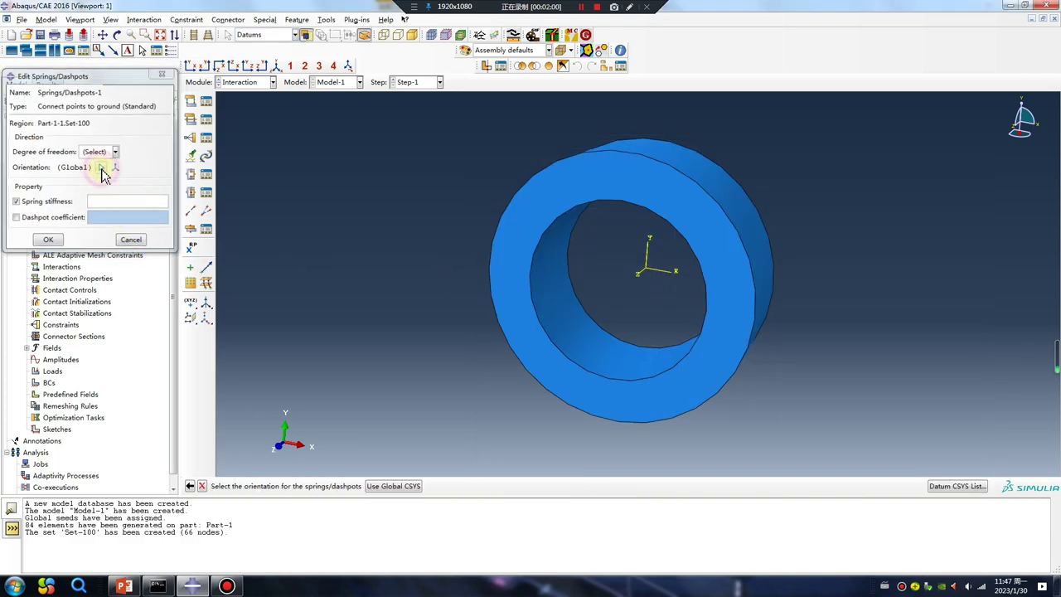
pyautogui.click(953, 497)
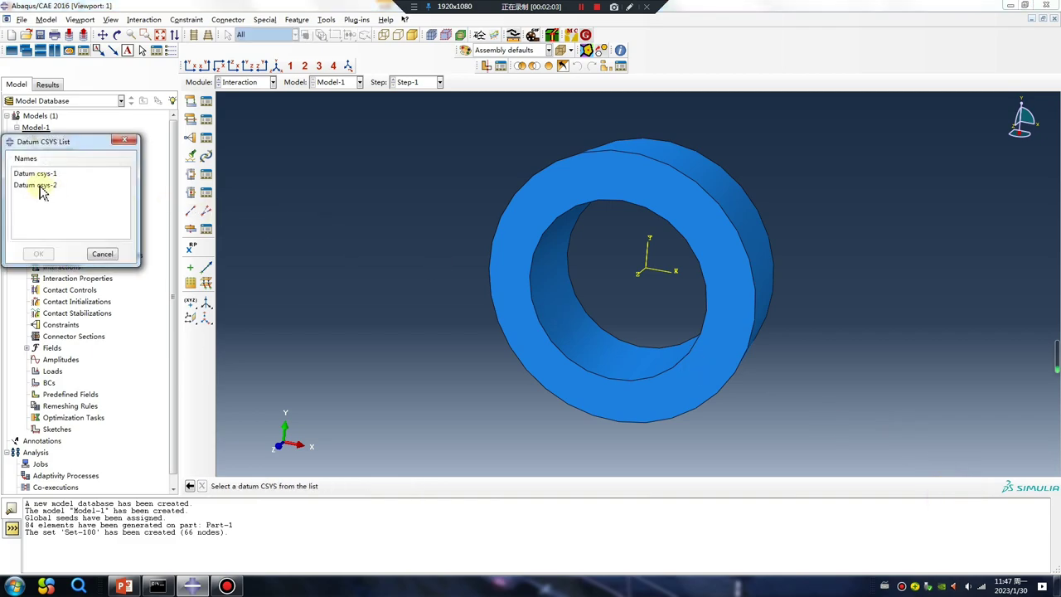
pyautogui.click(41, 187)
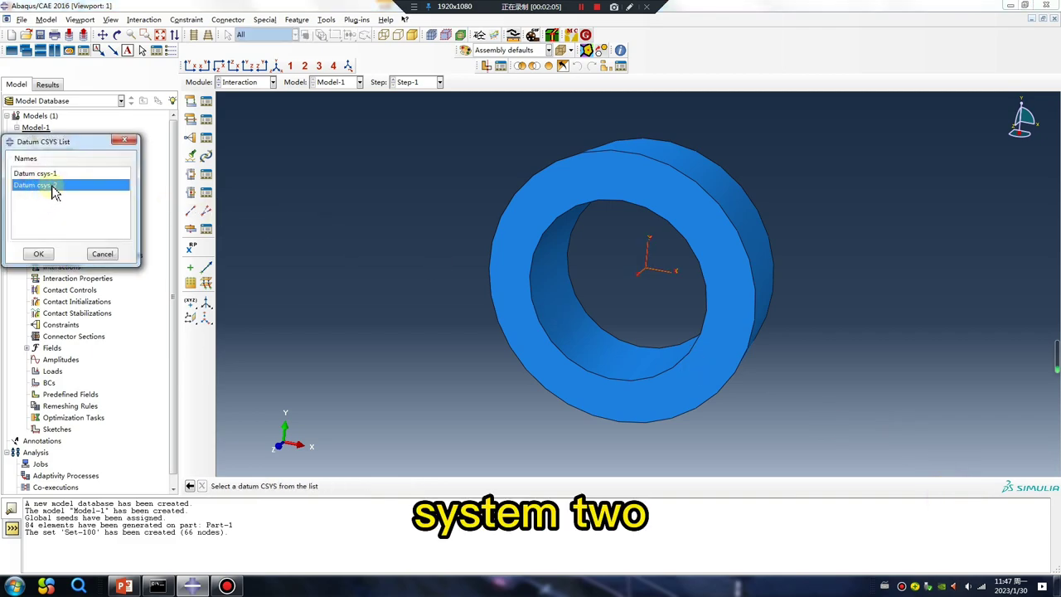
pyautogui.click(38, 254)
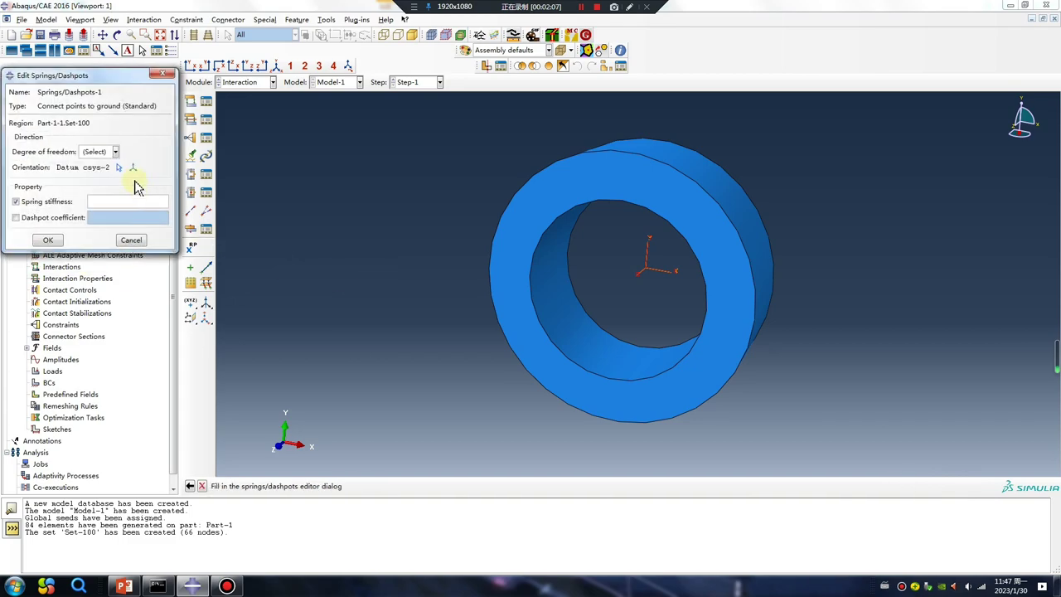
# Give the springs degree of freedom 1 and stiffness 1000
pyautogui.click(104, 156)
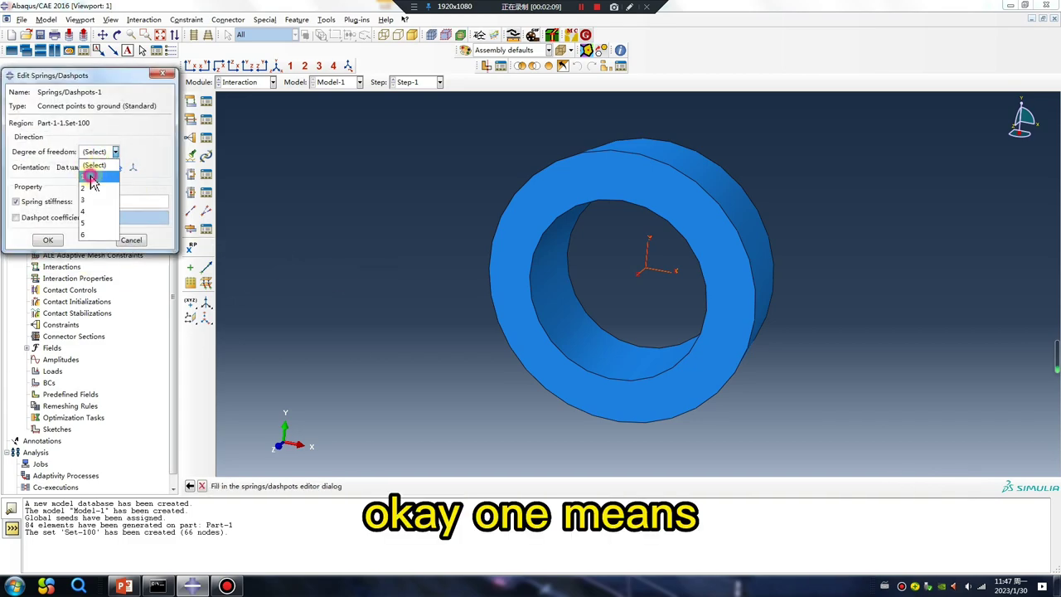
pyautogui.click(93, 181)
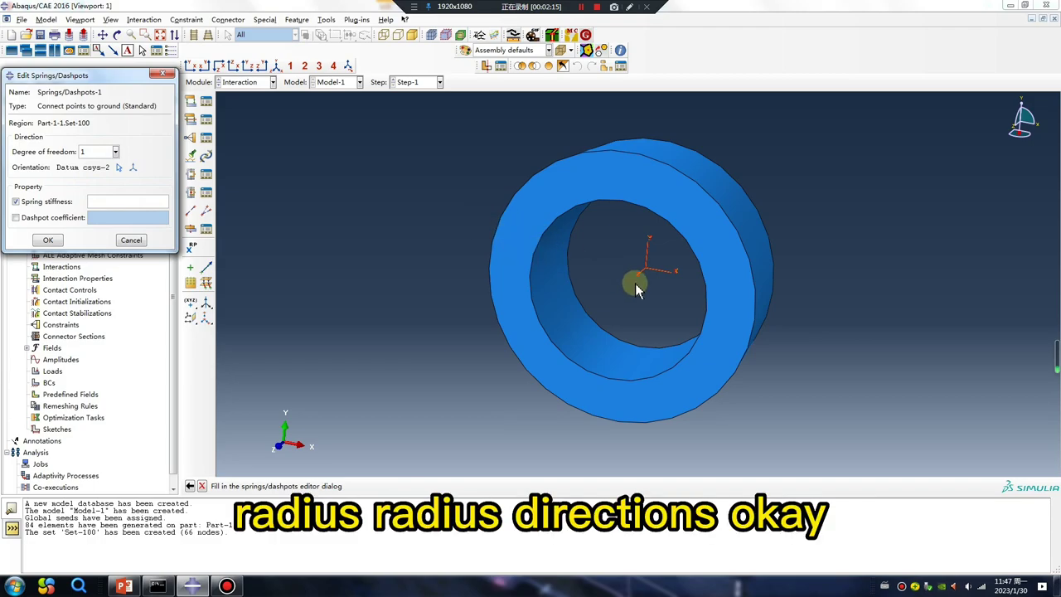
pyautogui.click(109, 203)
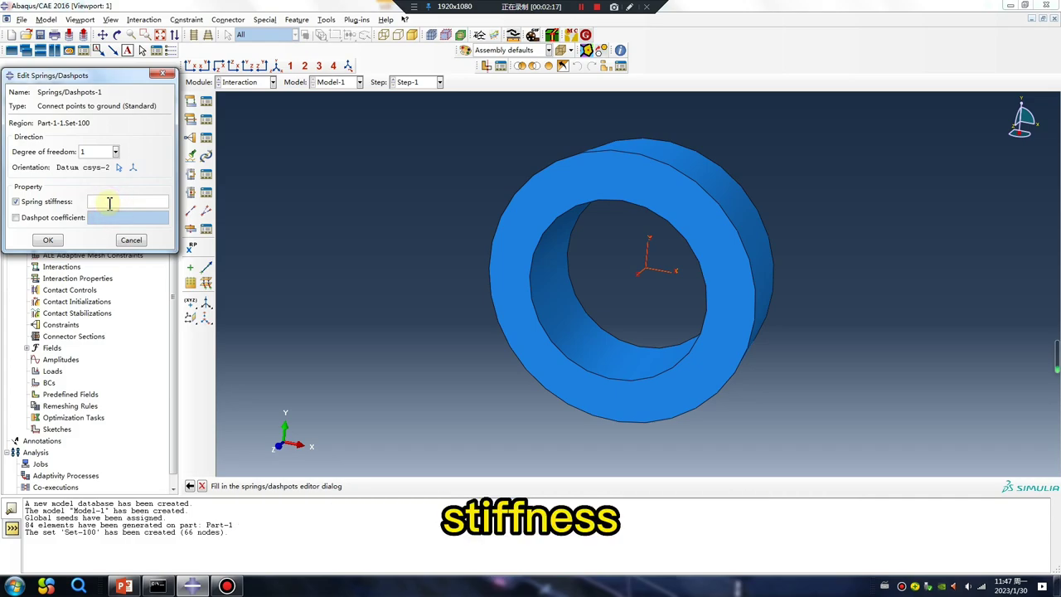
pyautogui.write('1000')
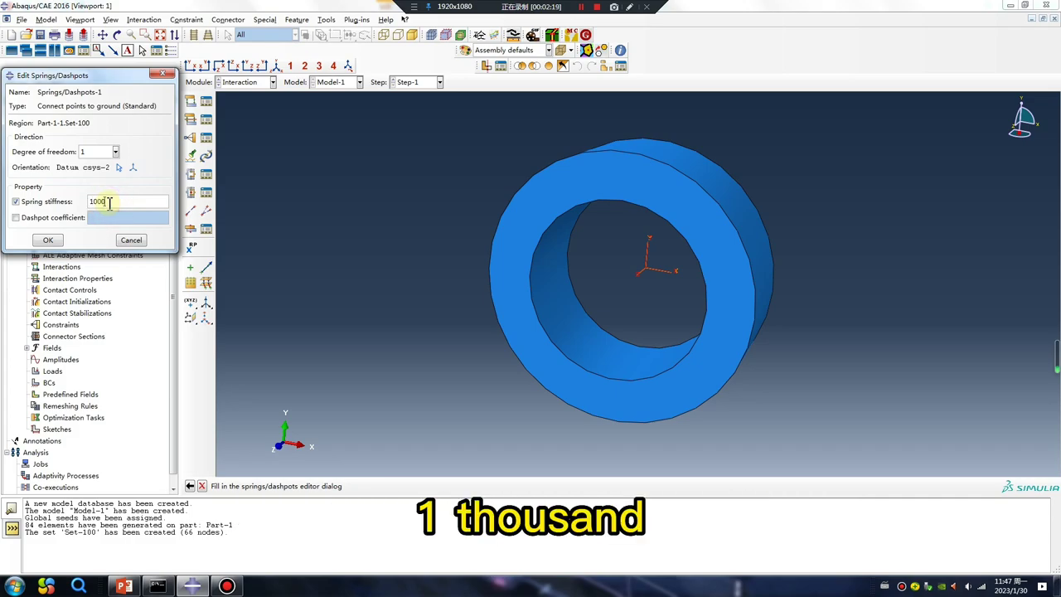
pyautogui.click(49, 239)
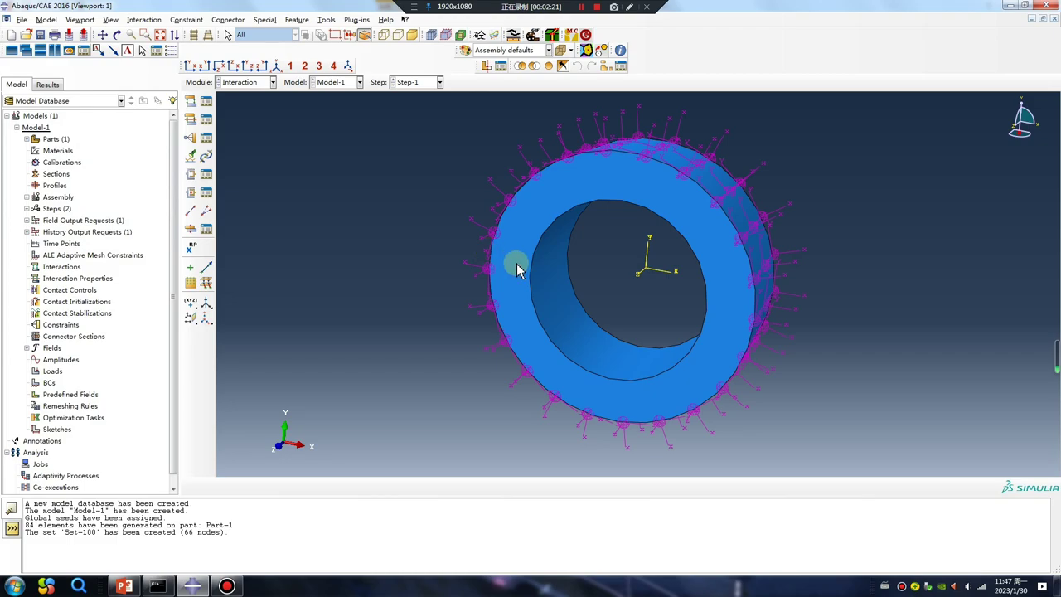
pyautogui.moveTo(645, 280)
pyautogui.mouseDown()
pyautogui.moveTo(687, 247)
pyautogui.moveTo(497, 225)
pyautogui.moveTo(595, 254)
pyautogui.moveTo(481, 246)
pyautogui.mouseUp()
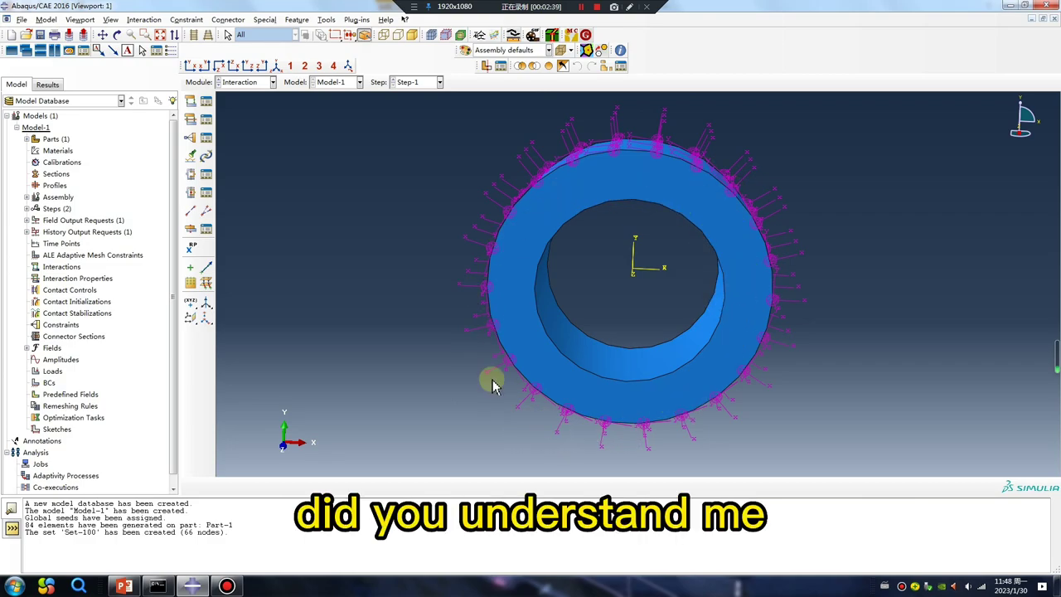
pyautogui.click(240, 86)
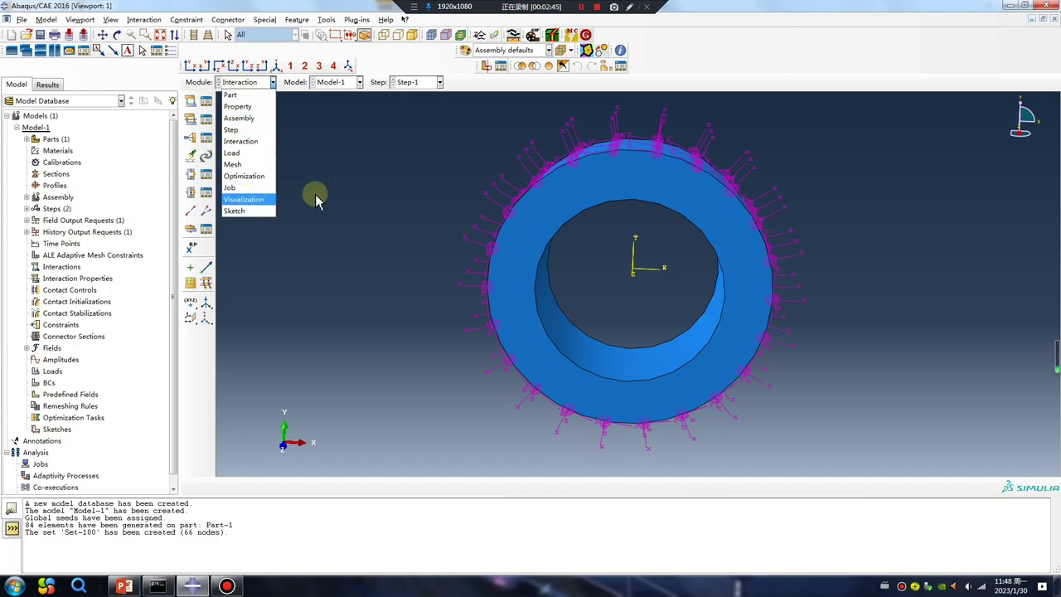
pyautogui.click(375, 210)
# In PowerPoint, page through the WeChat QR code slide to the Advertising Time slide
pyautogui.click(123, 586)
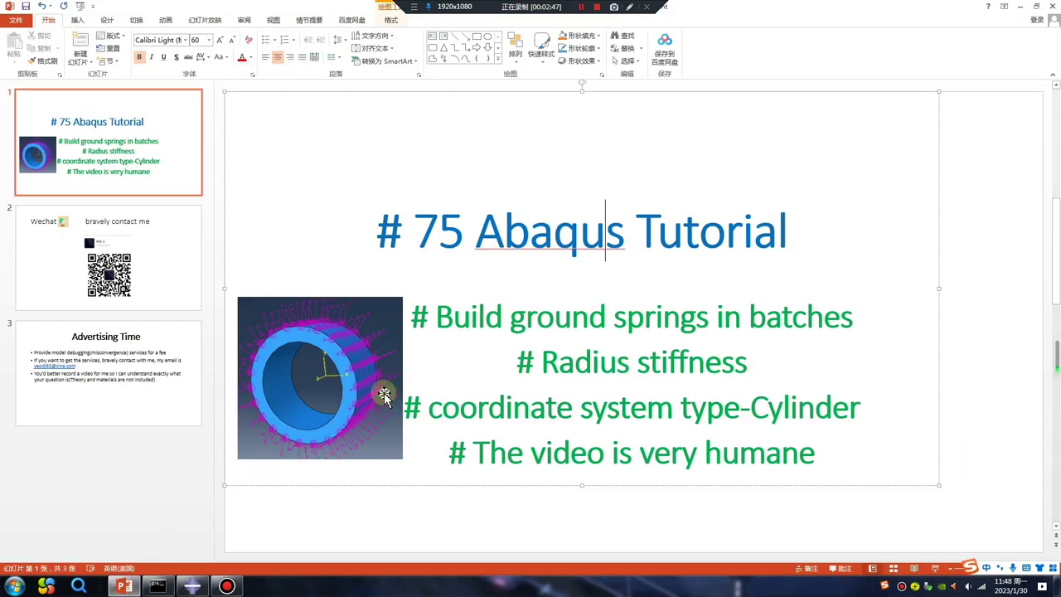
pyautogui.click(197, 295)
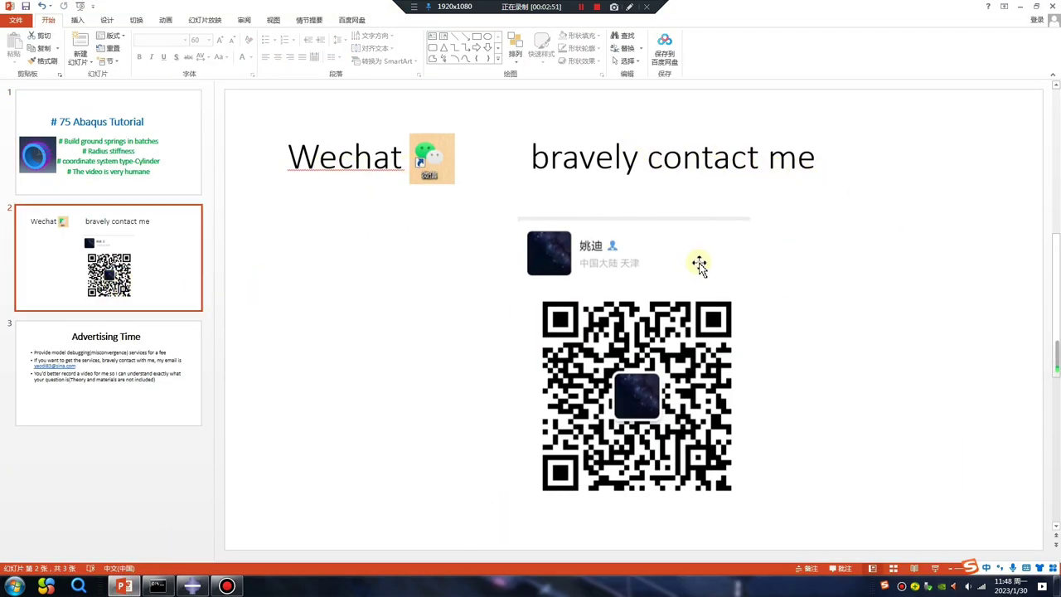
pyautogui.click(145, 371)
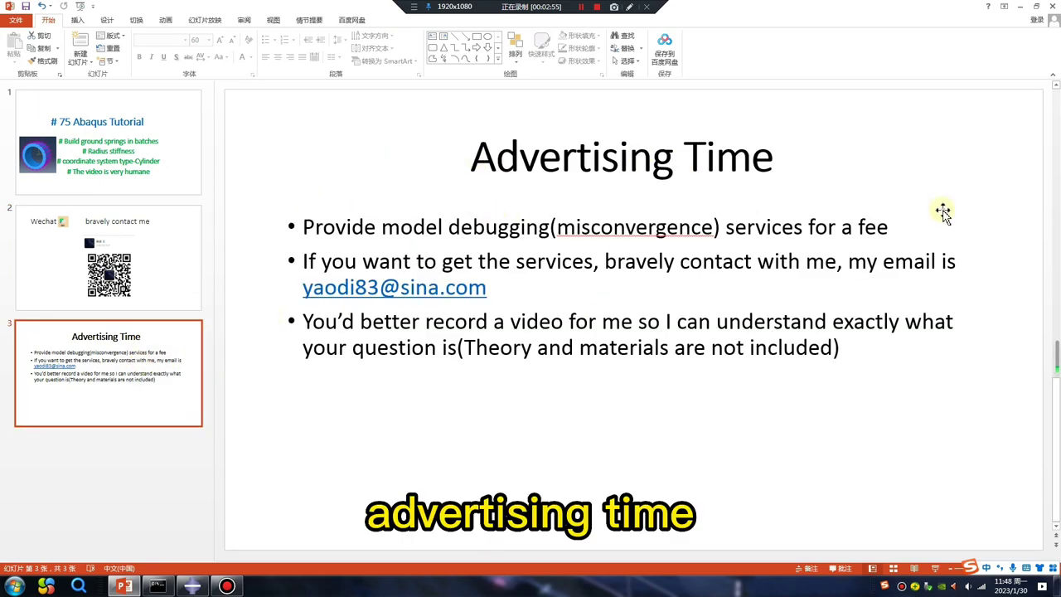